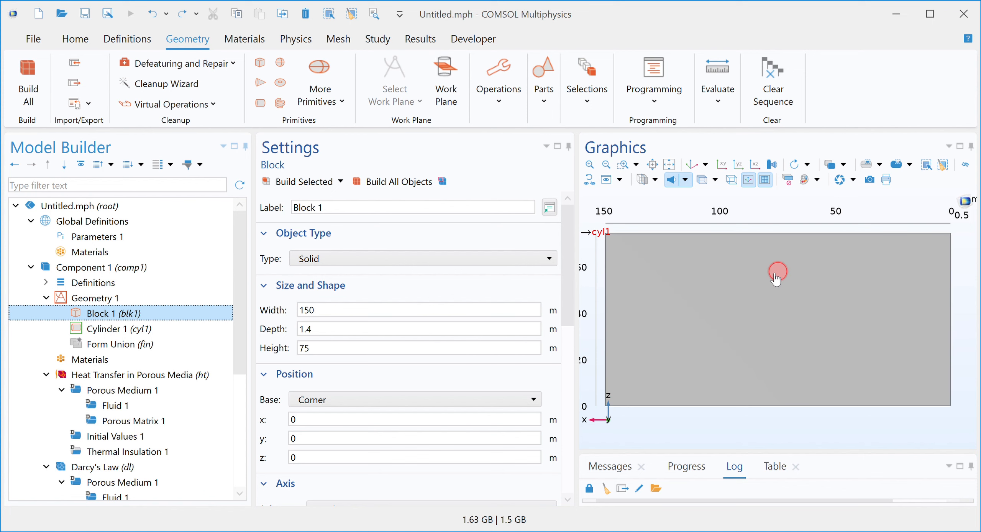
Step: Create a Difference that subtracts the cylinder from the block and build it
{"action": "left_click", "coordinate": [117, 331]}
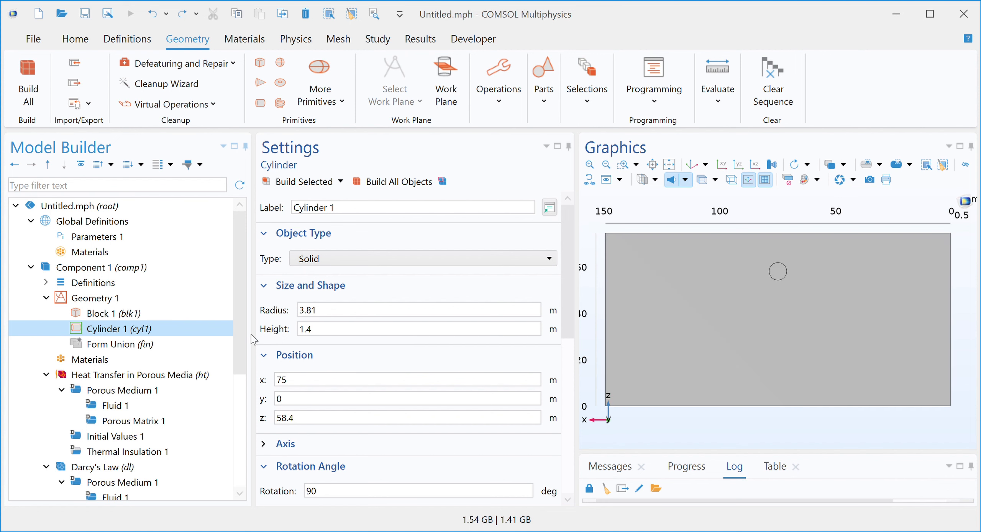
{"action": "left_click", "coordinate": [96, 300]}
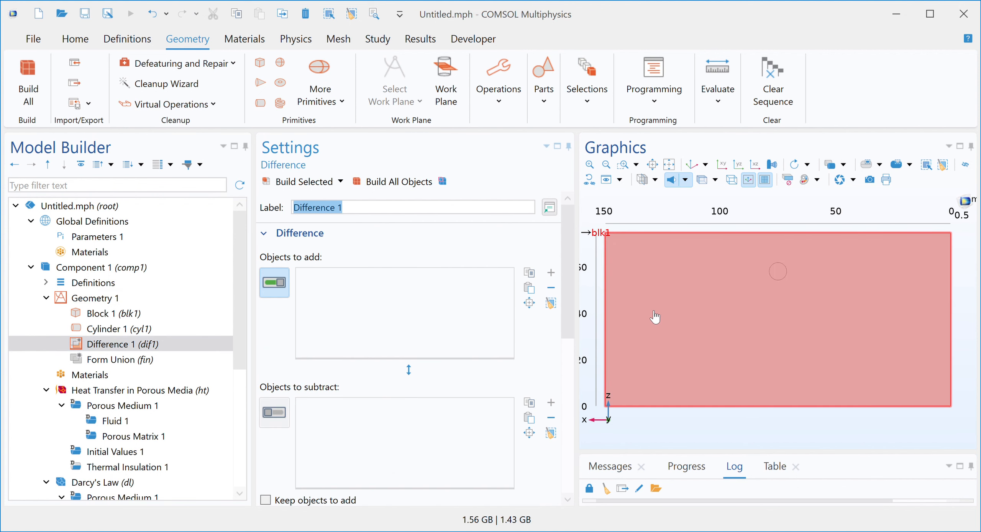
{"action": "left_click", "coordinate": [651, 311]}
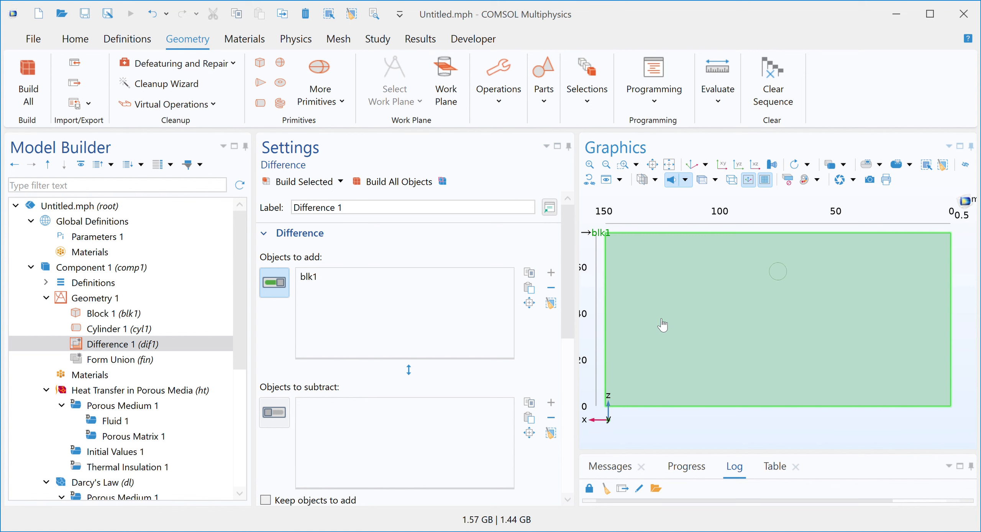
{"action": "left_click", "coordinate": [270, 411]}
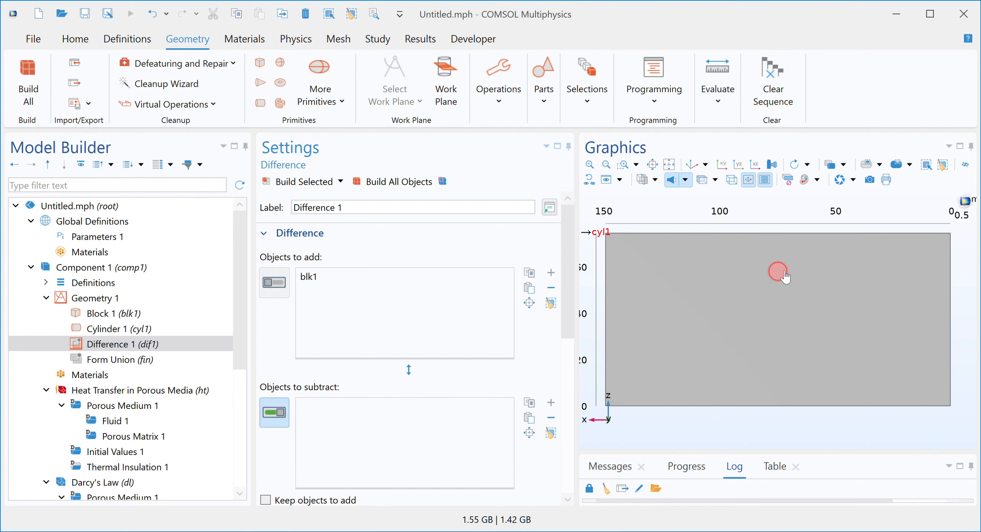
{"action": "left_click", "coordinate": [779, 270]}
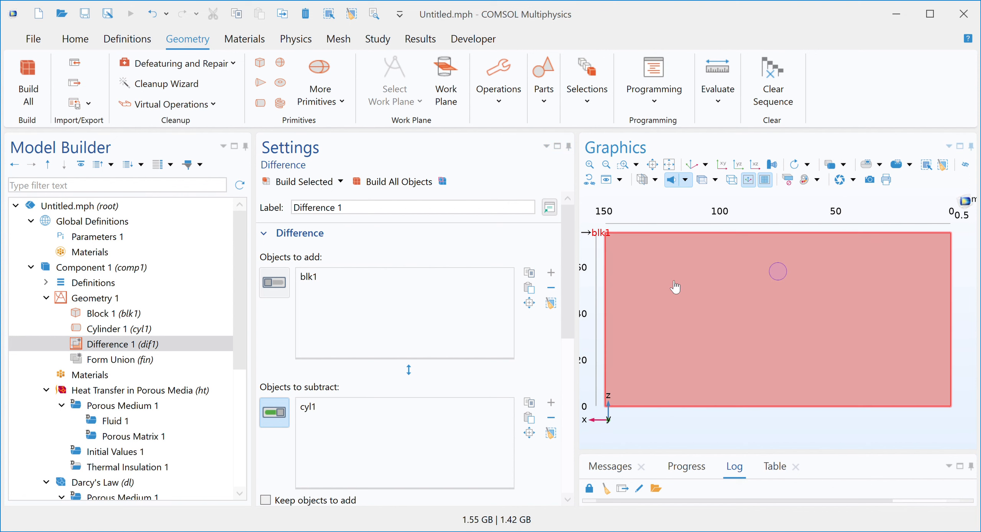
{"action": "left_click", "coordinate": [300, 188]}
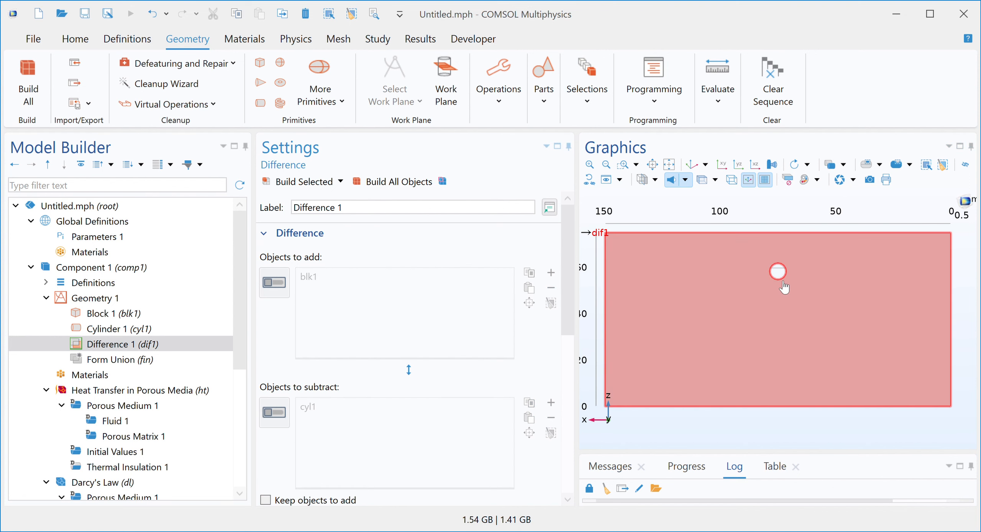
Step: Duplicate Cylinder 1 and build the copy
{"action": "left_click", "coordinate": [623, 164]}
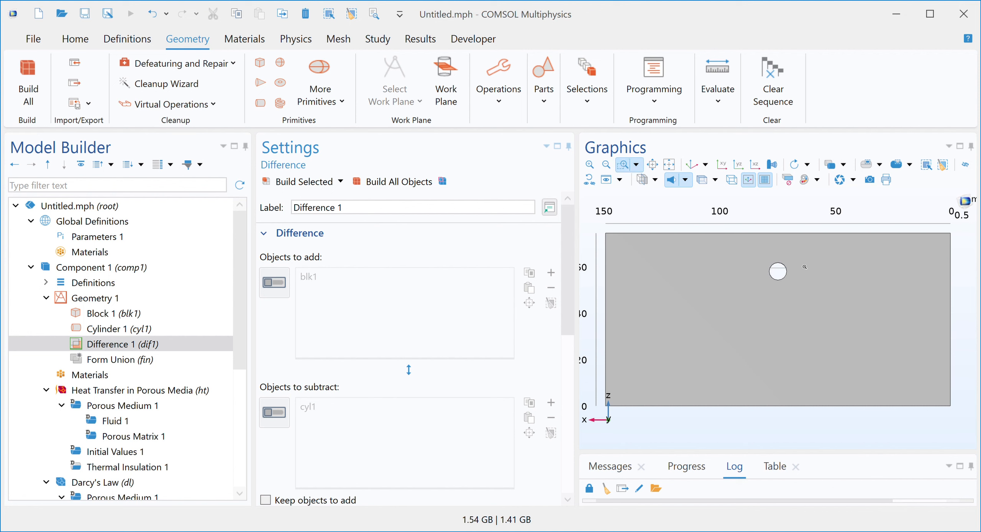
{"action": "left_click_drag", "start_coordinate": [761, 257], "coordinate": [821, 306]}
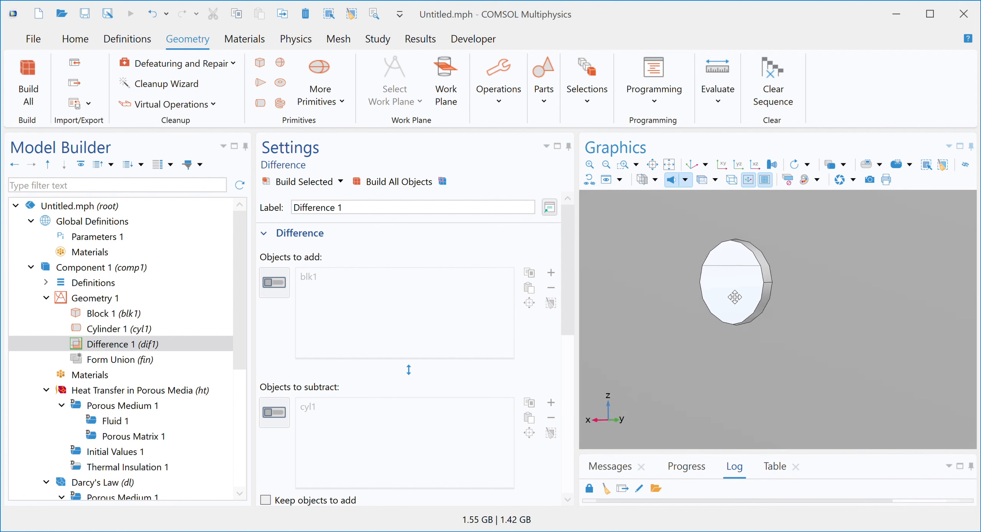
{"action": "mouse_move", "coordinate": [731, 295]}
{"action": "left_mouse_down"}
{"action": "mouse_move", "coordinate": [705, 294]}
{"action": "mouse_move", "coordinate": [728, 301]}
{"action": "mouse_move", "coordinate": [716, 290]}
{"action": "left_mouse_up"}
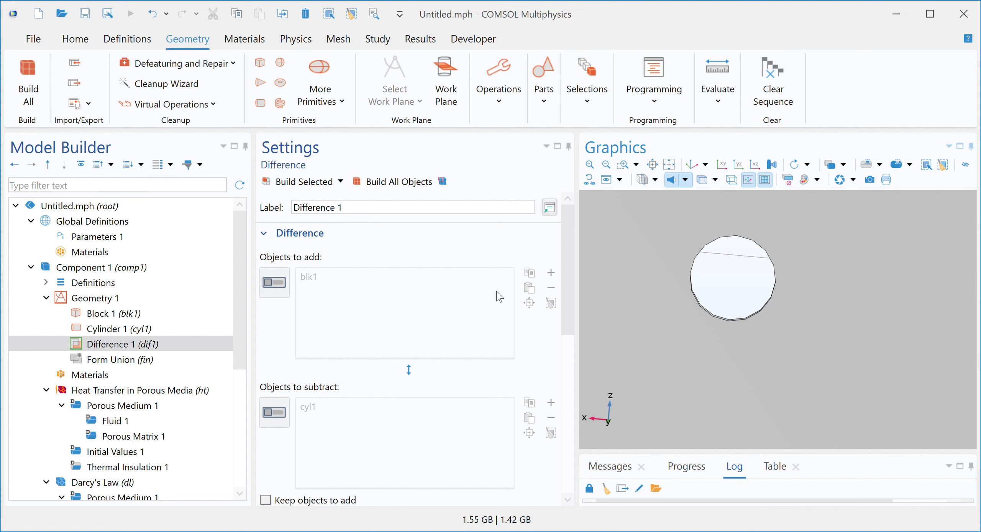
{"action": "left_click", "coordinate": [111, 332]}
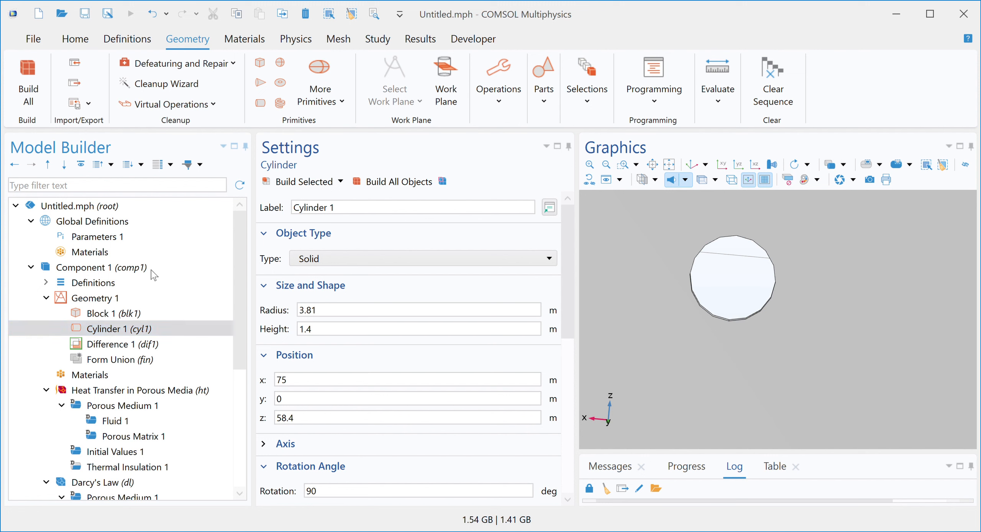
{"action": "key", "text": "ctrl+shift+d"}
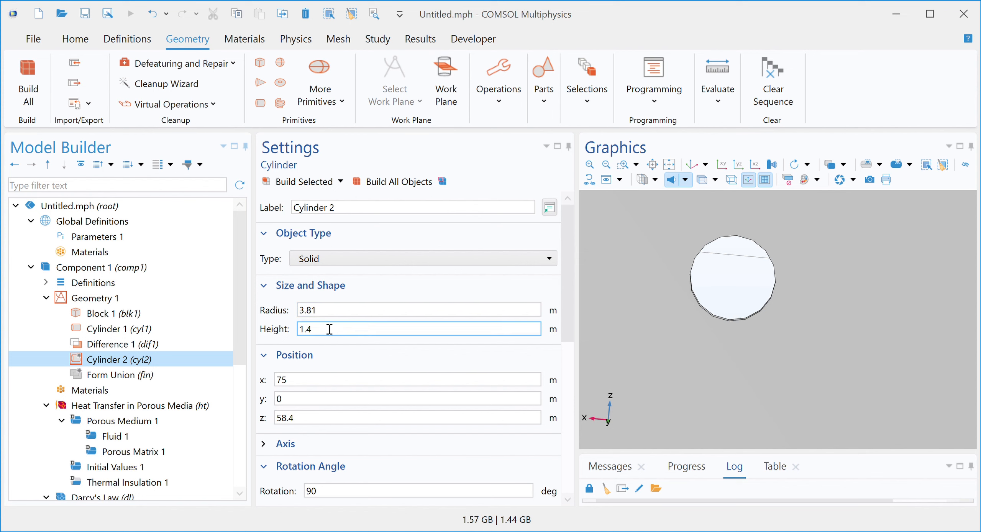
{"action": "left_click", "coordinate": [292, 185]}
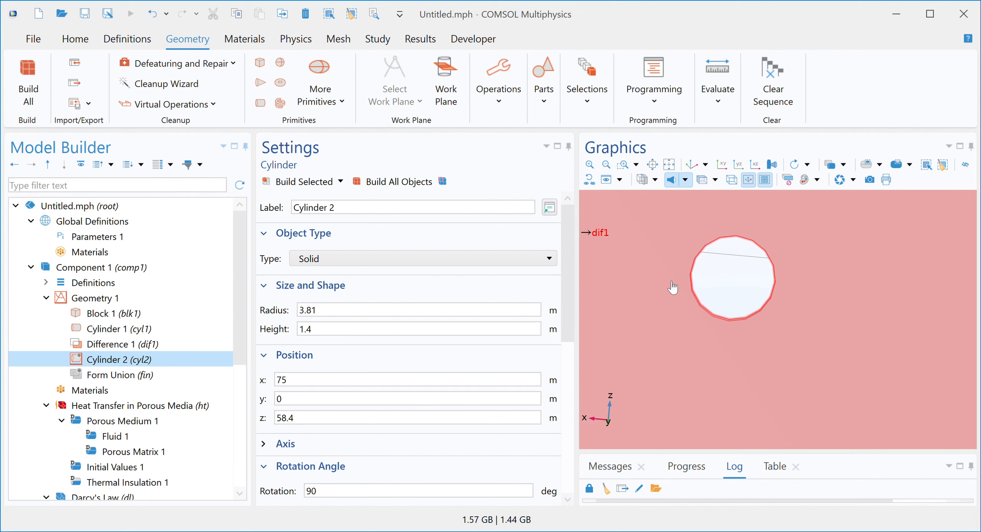
{"action": "left_click", "coordinate": [299, 182]}
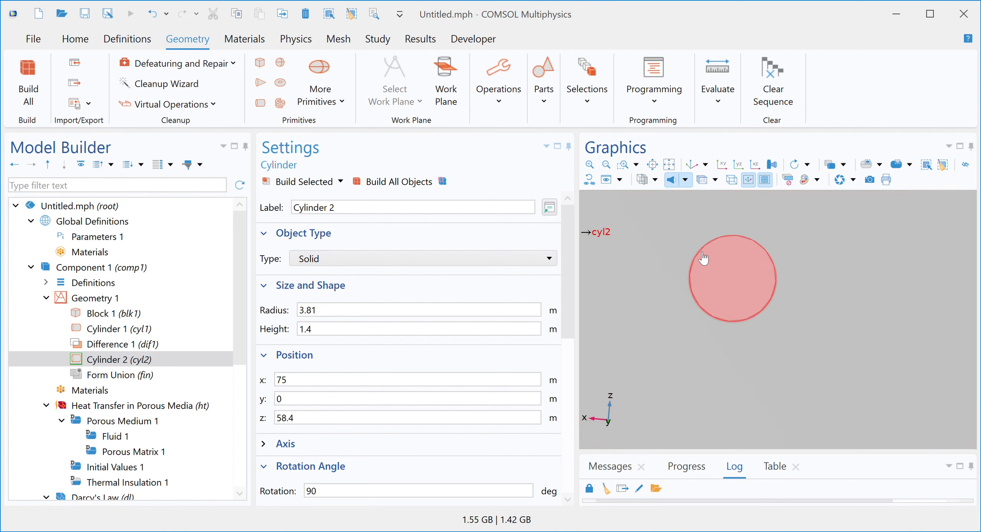
Step: Duplicate Cylinder 2, set the new cylinder's radius to 3.7 m and build it
{"action": "left_click", "coordinate": [626, 164]}
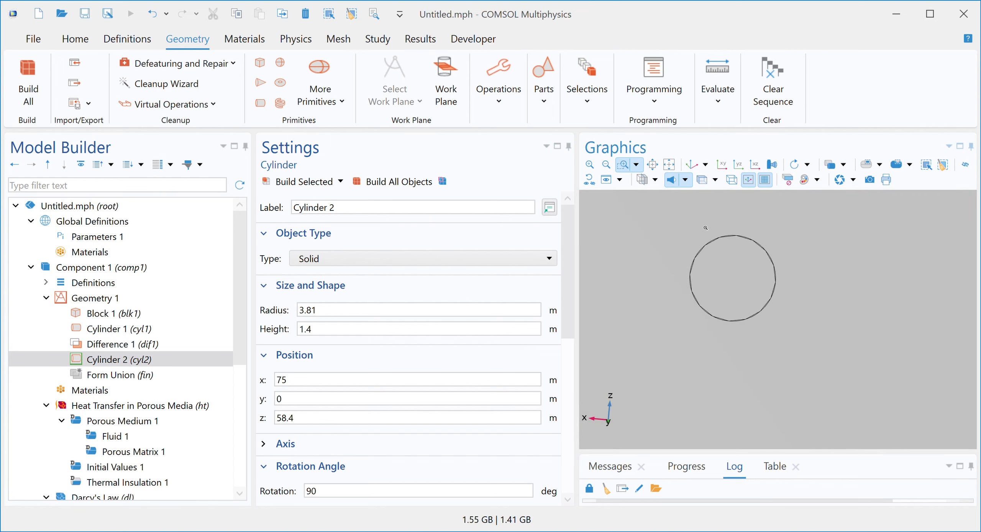
{"action": "left_click_drag", "start_coordinate": [700, 223], "coordinate": [756, 280]}
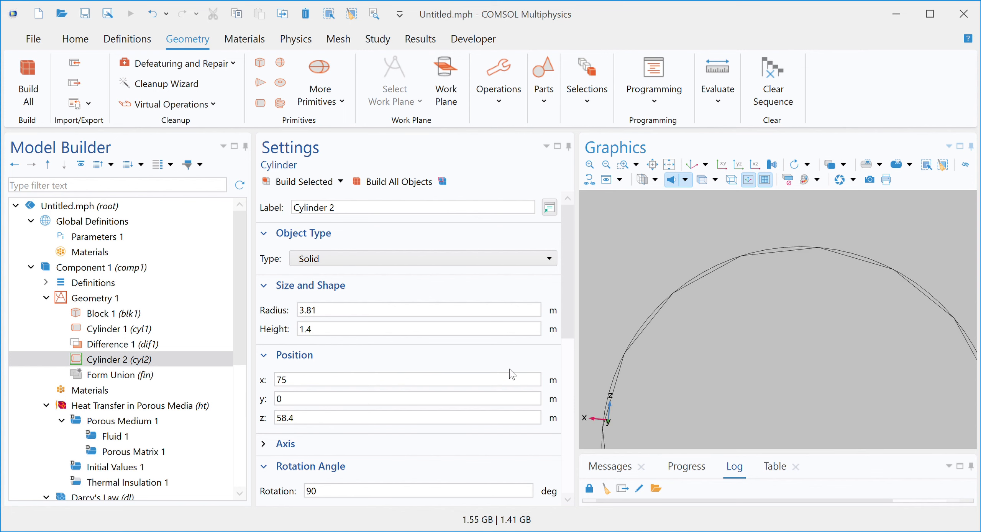
{"action": "left_click", "coordinate": [114, 364]}
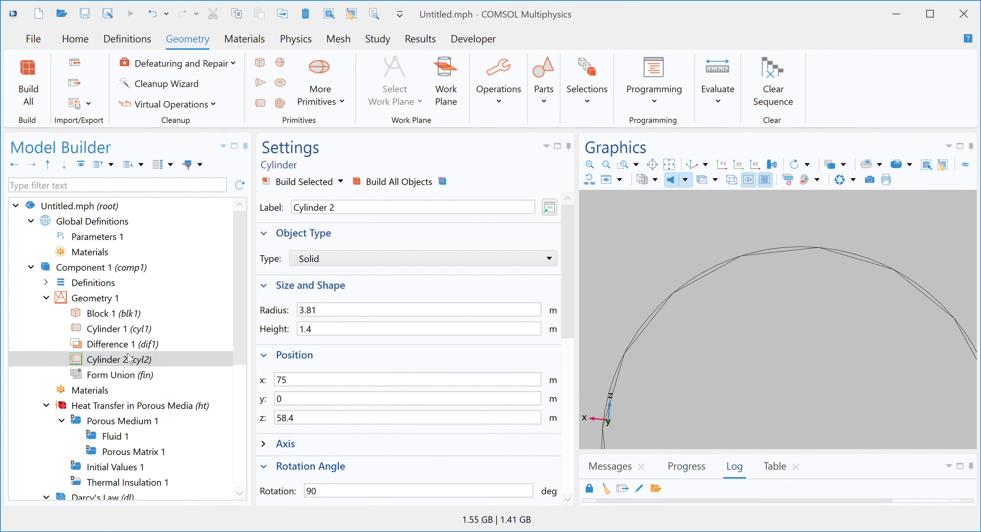
{"action": "key", "text": "ctrl+shift+d"}
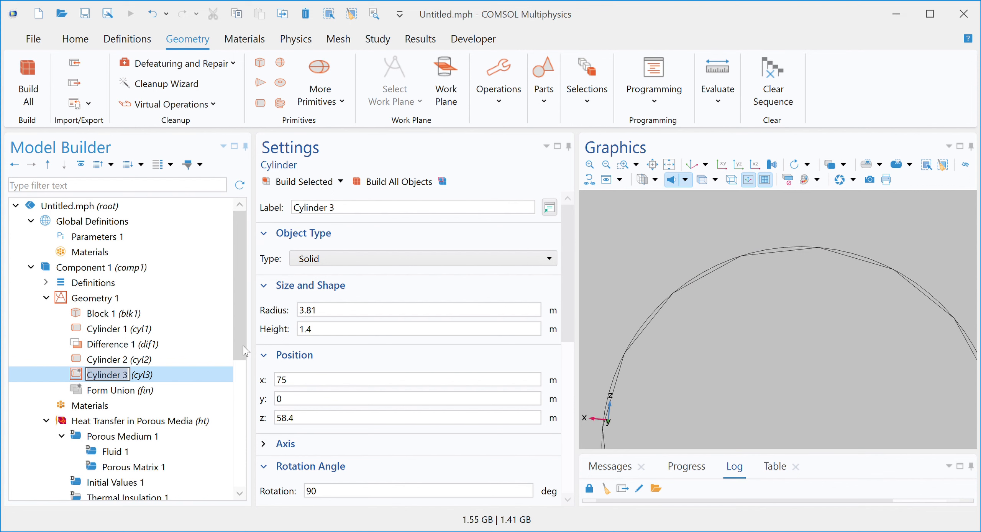
{"action": "left_click", "coordinate": [693, 345]}
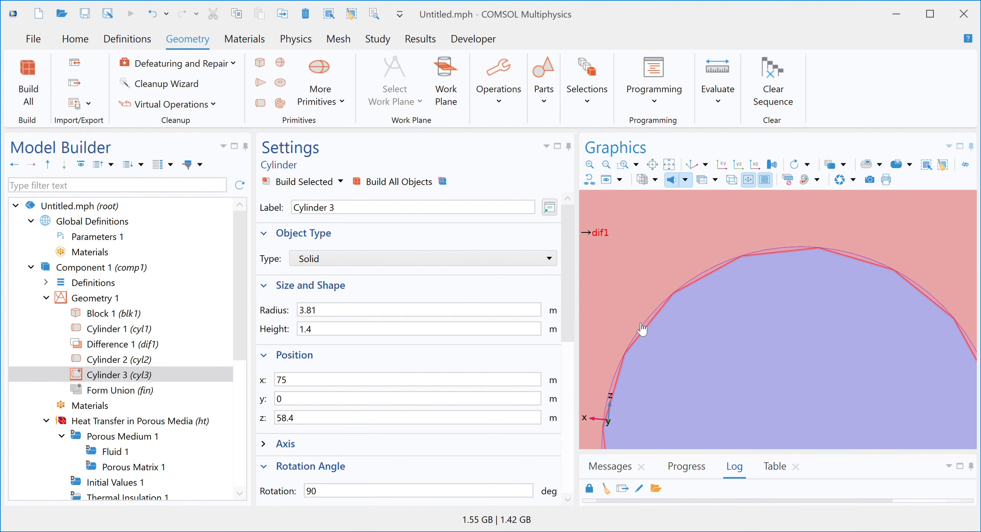
{"action": "left_click", "coordinate": [441, 313]}
{"action": "mouse_move", "coordinate": [325, 313]}
{"action": "left_mouse_down"}
{"action": "mouse_move", "coordinate": [299, 318]}
{"action": "mouse_move", "coordinate": [310, 313]}
{"action": "left_mouse_up"}
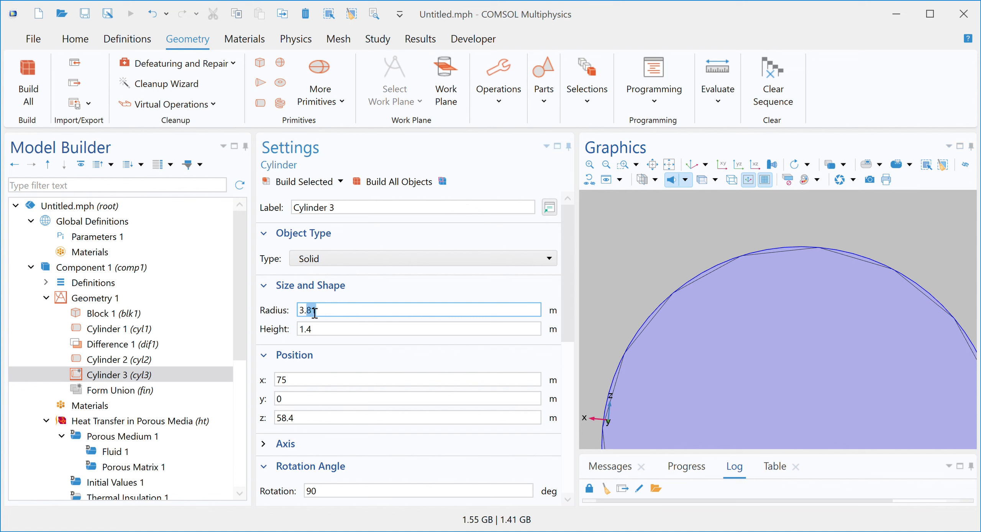
{"action": "type", "text": "7"}
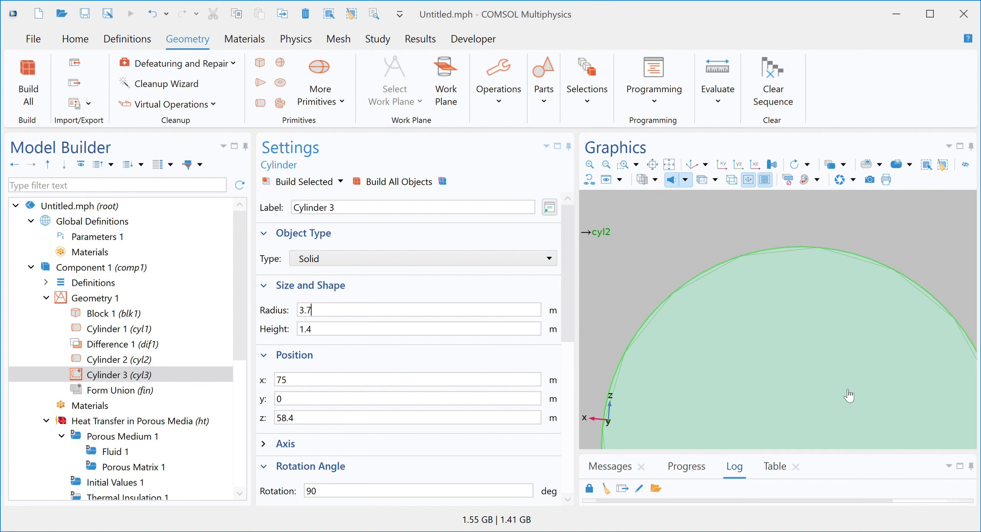
{"action": "left_click", "coordinate": [304, 182]}
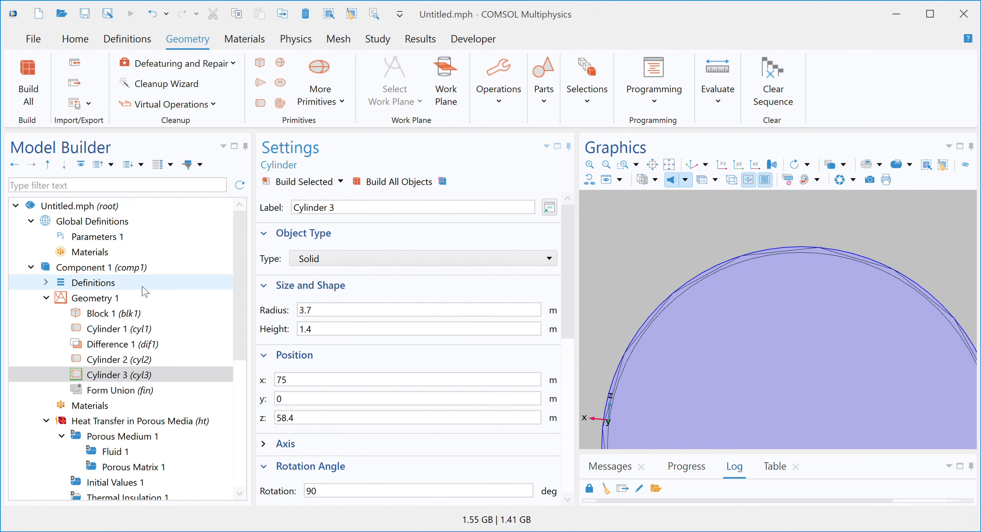
Step: Create a second Difference that subtracts cyl3 from cyl2 and build it
{"action": "left_click", "coordinate": [127, 298]}
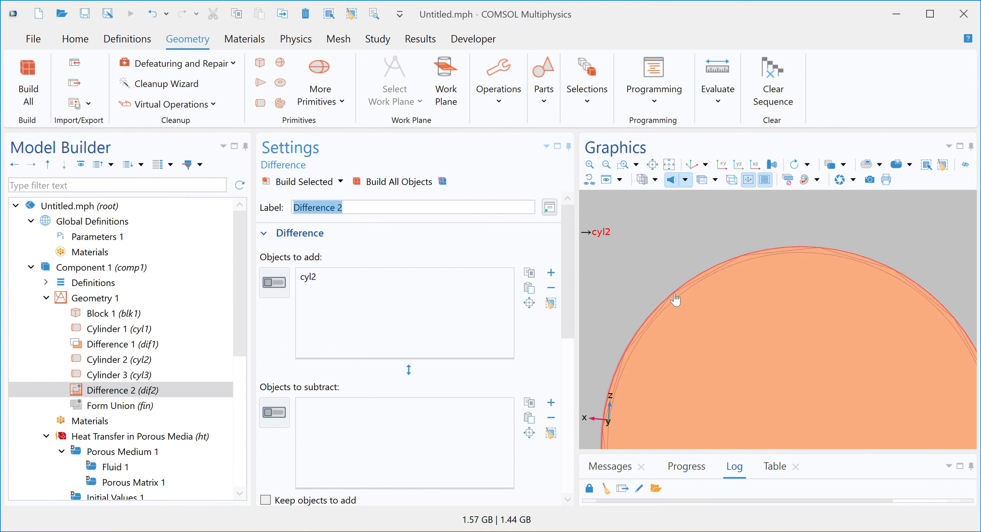
{"action": "left_click", "coordinate": [670, 293]}
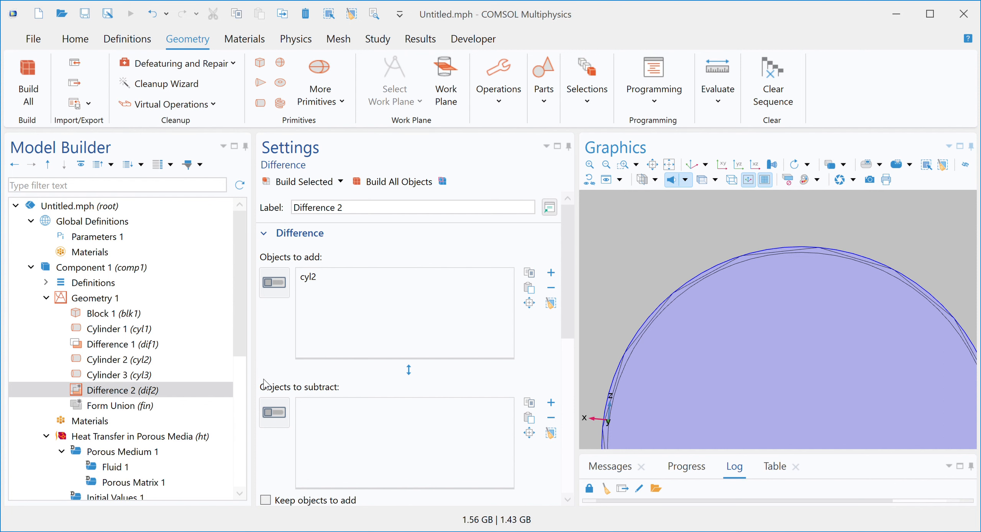
{"action": "left_click", "coordinate": [277, 289]}
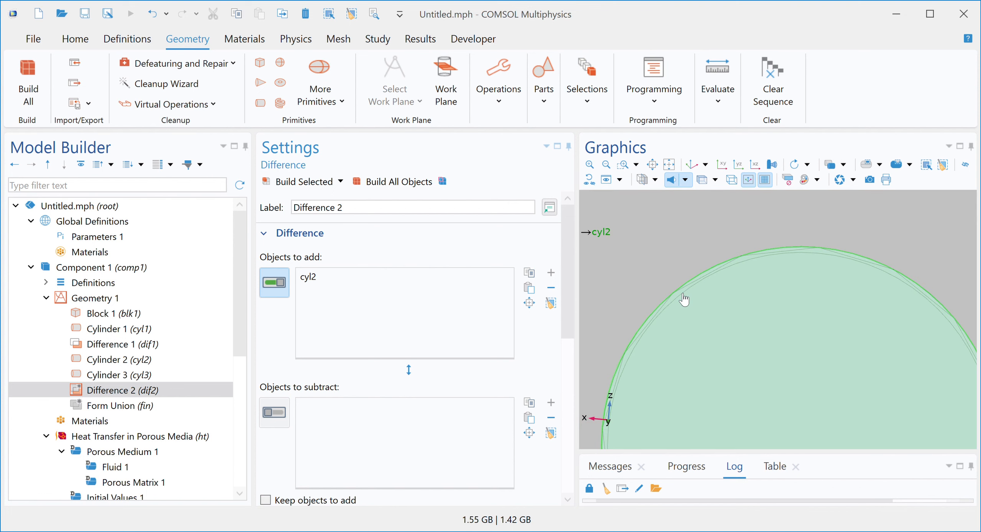
{"action": "left_click", "coordinate": [679, 294]}
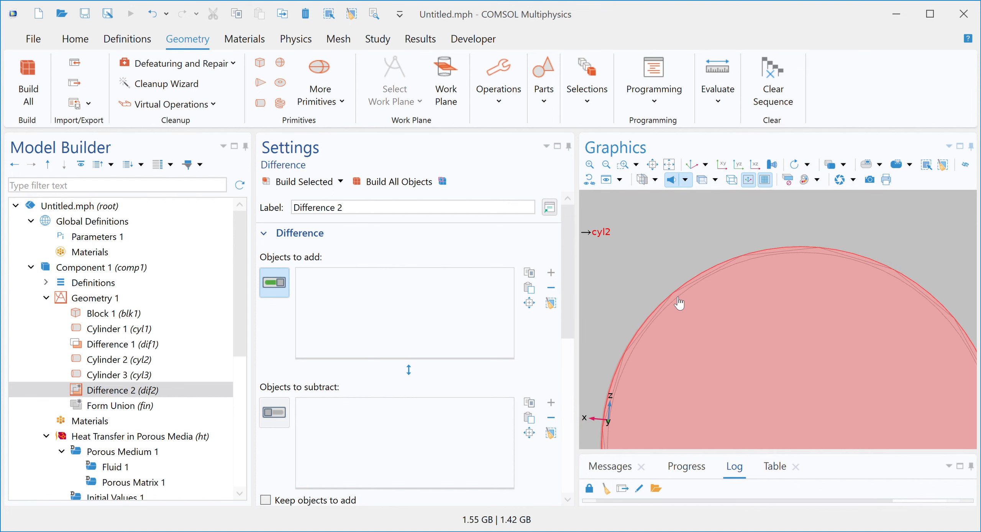
{"action": "left_click", "coordinate": [673, 295]}
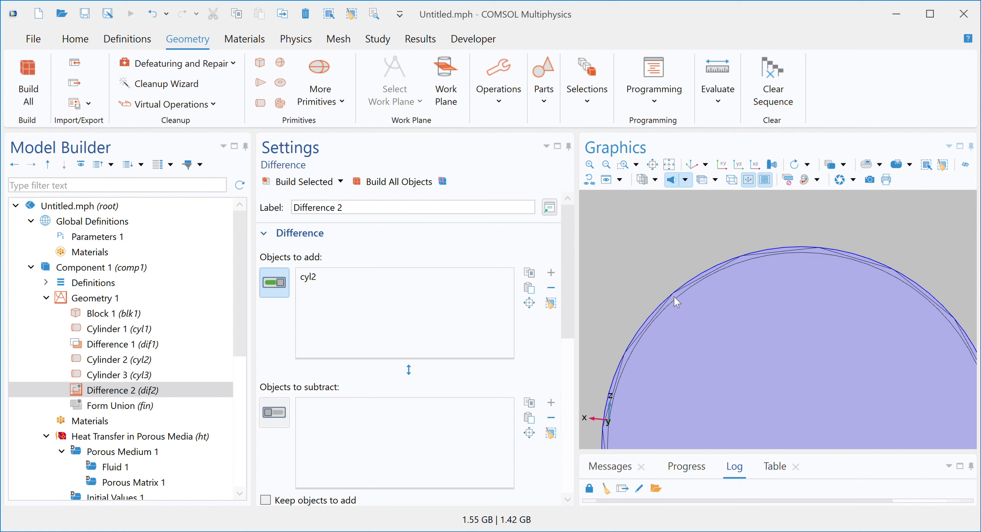
{"action": "left_click", "coordinate": [269, 426]}
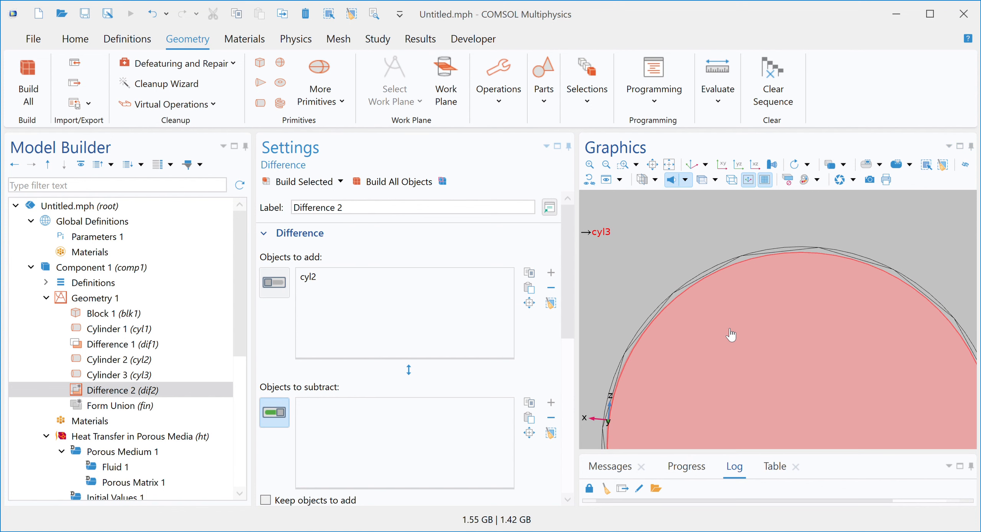
{"action": "left_click", "coordinate": [730, 330]}
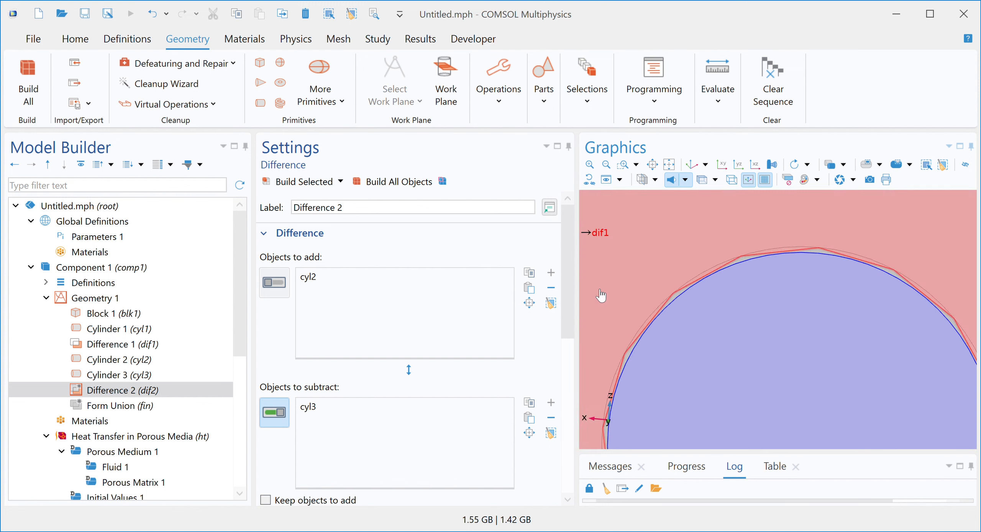
{"action": "left_click", "coordinate": [302, 186]}
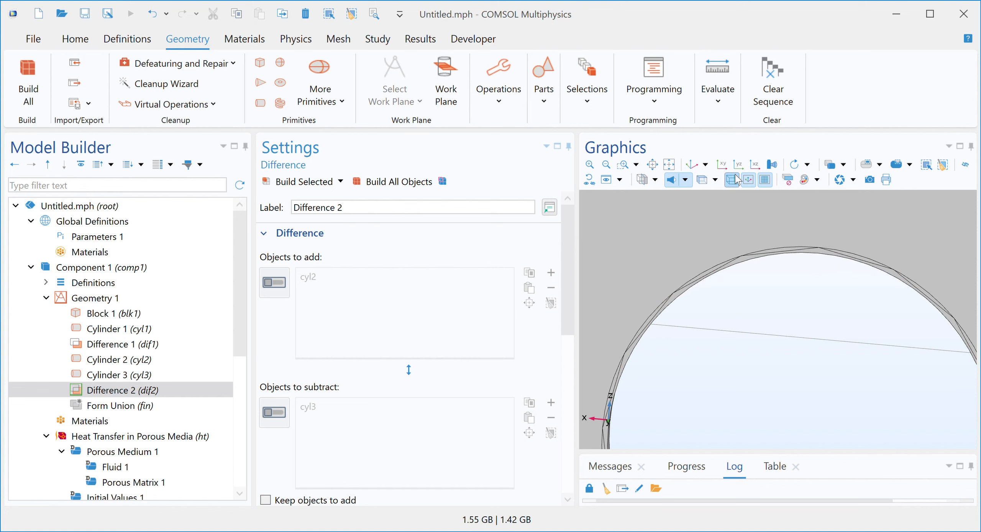
Step: Make the second difference contribute to a new cumulative selection named Grout
{"action": "left_click", "coordinate": [753, 165]}
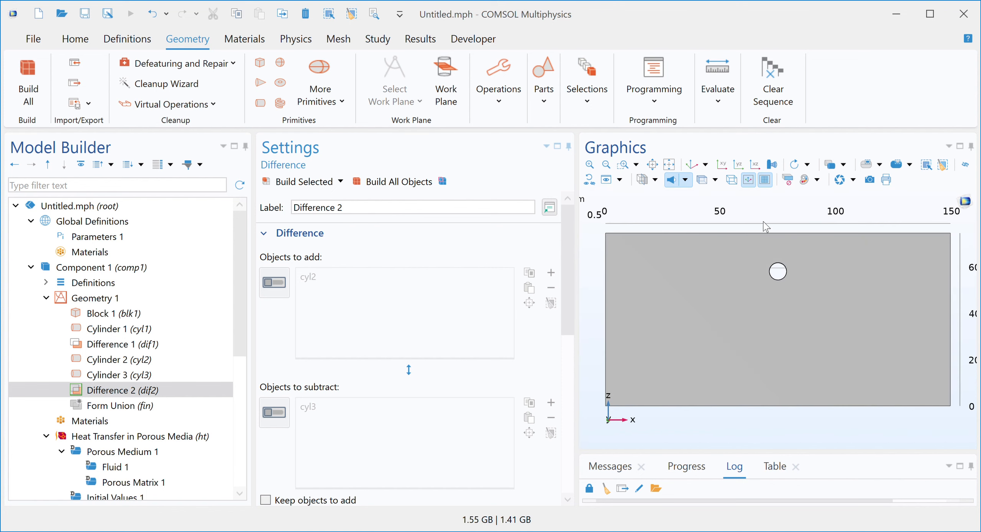
{"action": "left_click", "coordinate": [622, 165]}
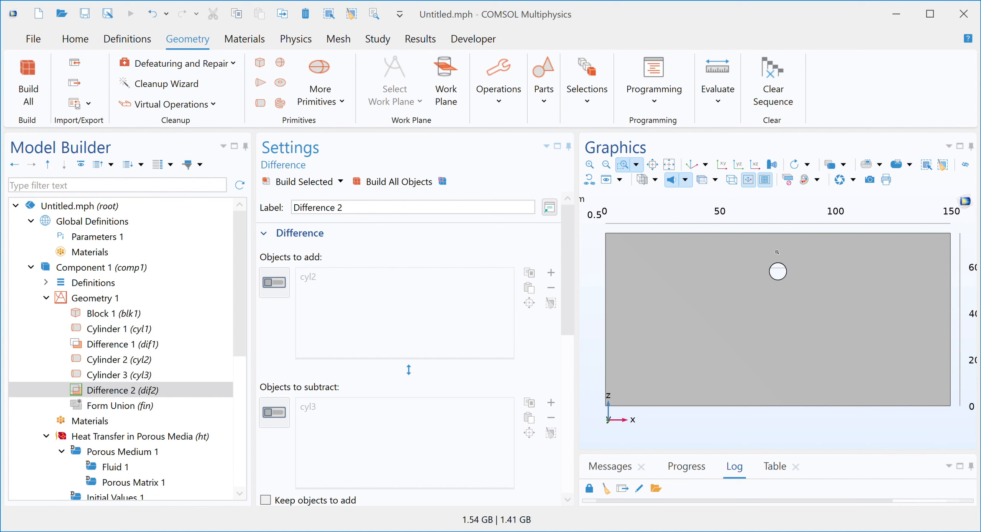
{"action": "left_click_drag", "start_coordinate": [760, 264], "coordinate": [799, 301]}
{"action": "scroll", "coordinate": [800, 304], "scroll_direction": "up", "scroll_amount": 5}
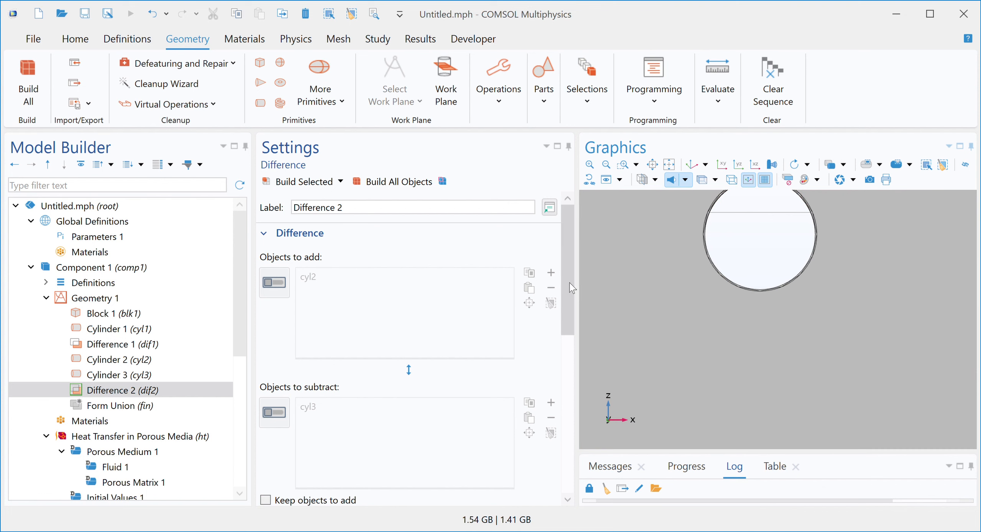
{"action": "left_click_drag", "start_coordinate": [568, 282], "coordinate": [550, 401]}
{"action": "scroll", "coordinate": [552, 405], "scroll_direction": "down", "scroll_amount": 1}
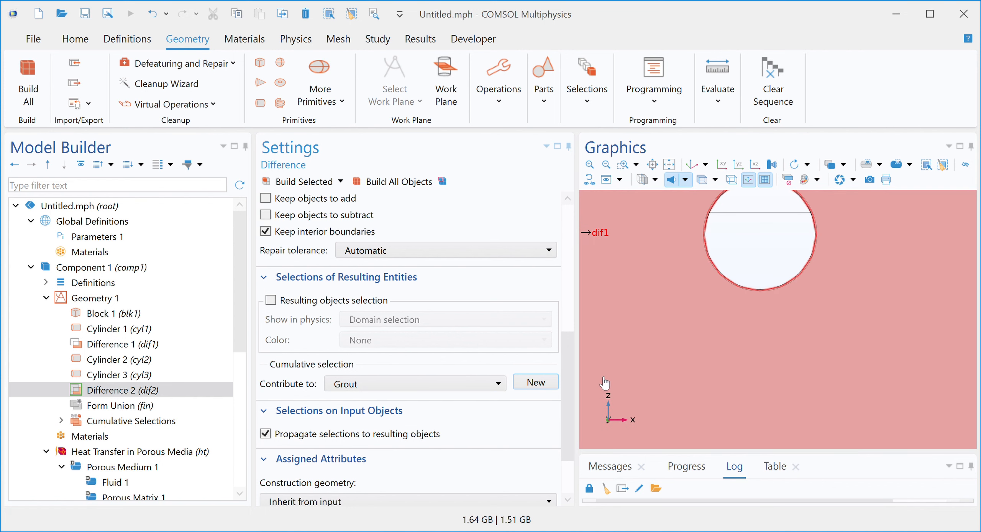
{"action": "scroll", "coordinate": [567, 355], "scroll_direction": "up", "scroll_amount": 3}
{"action": "left_click_drag", "start_coordinate": [567, 355], "coordinate": [500, 245]}
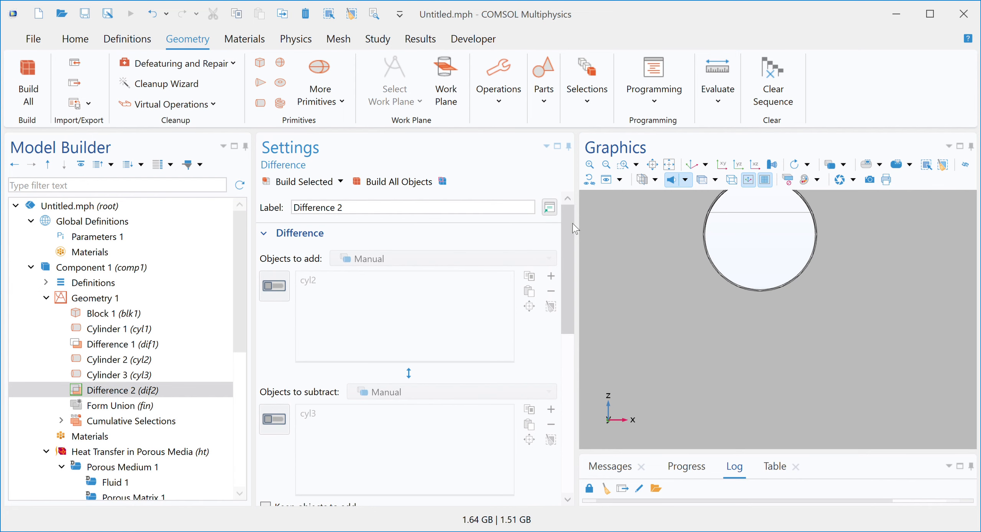
{"action": "left_click_drag", "start_coordinate": [567, 232], "coordinate": [587, 342]}
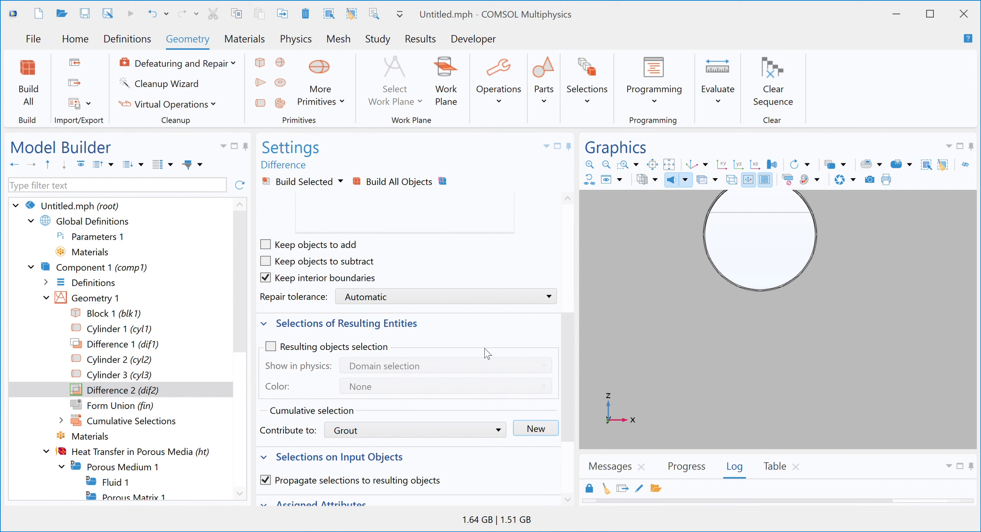
Step: Duplicate Cylinder 3 and build the copy
{"action": "left_click_drag", "start_coordinate": [568, 326], "coordinate": [570, 371]}
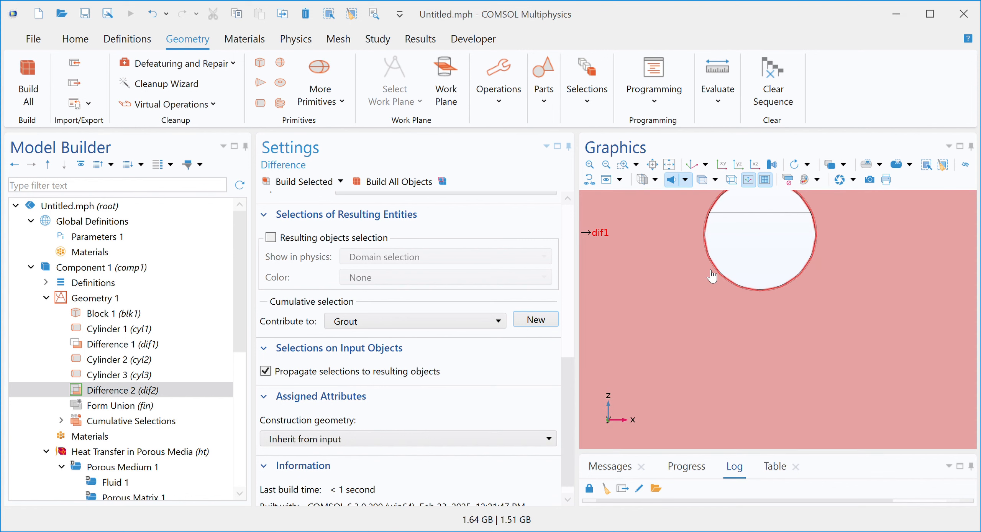
{"action": "left_click_drag", "start_coordinate": [571, 384], "coordinate": [571, 326]}
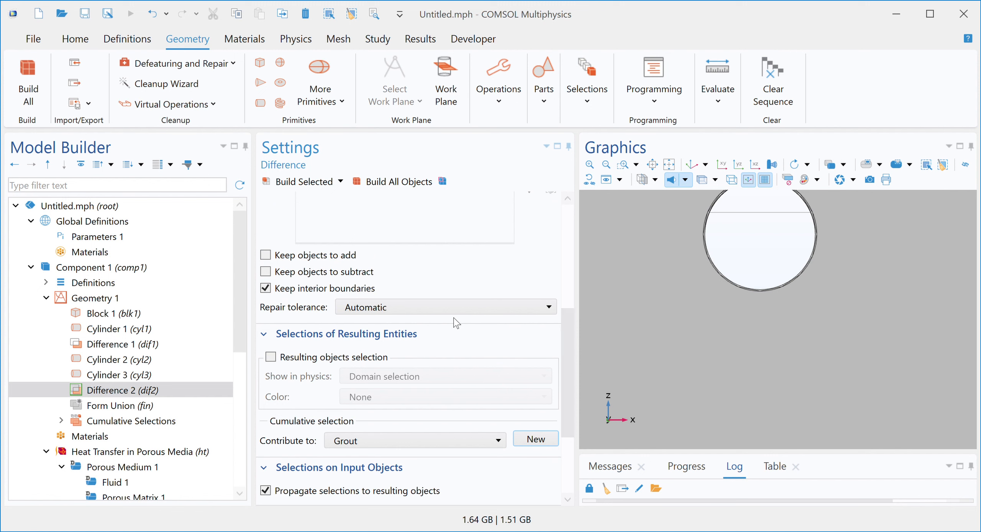
{"action": "left_click", "coordinate": [137, 375]}
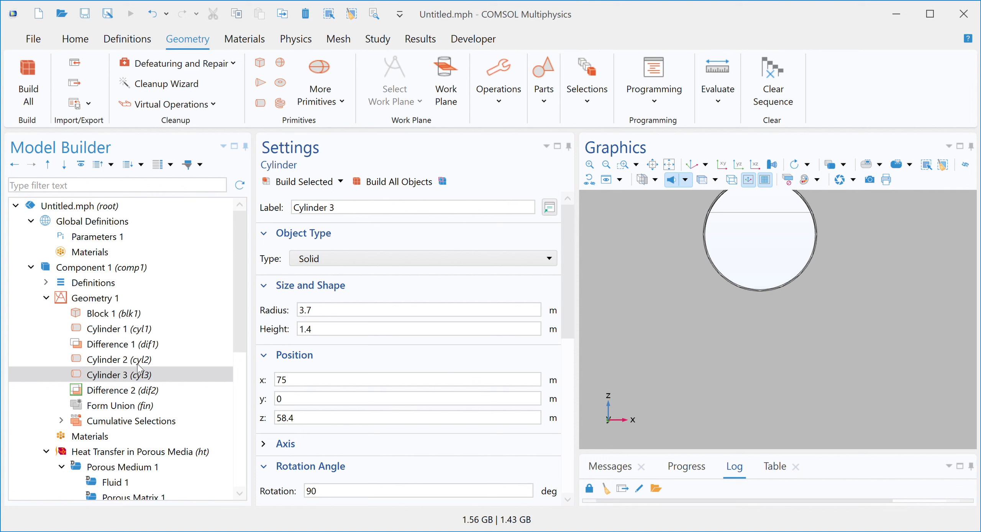
{"action": "key", "text": "ctrl+shift+d"}
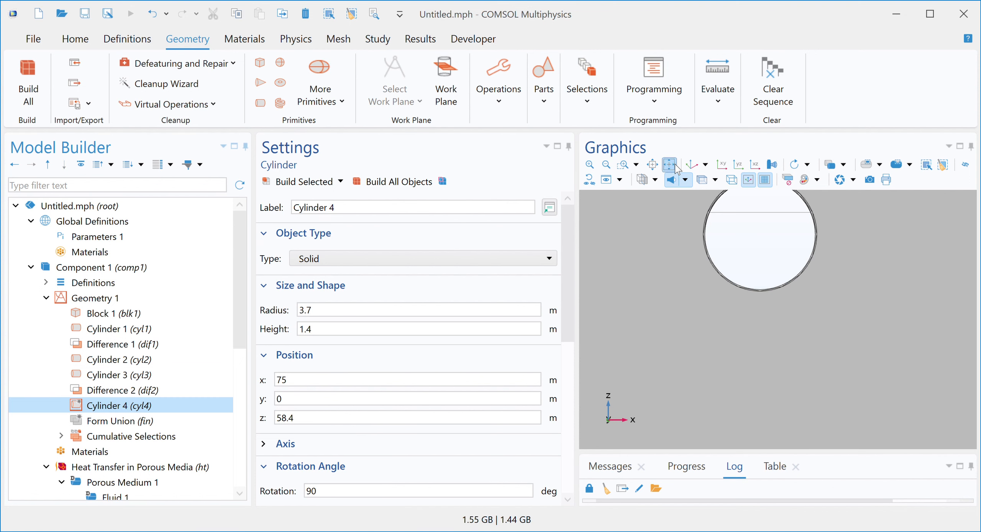
{"action": "left_click", "coordinate": [622, 167]}
{"action": "left_click_drag", "start_coordinate": [708, 197], "coordinate": [725, 244]}
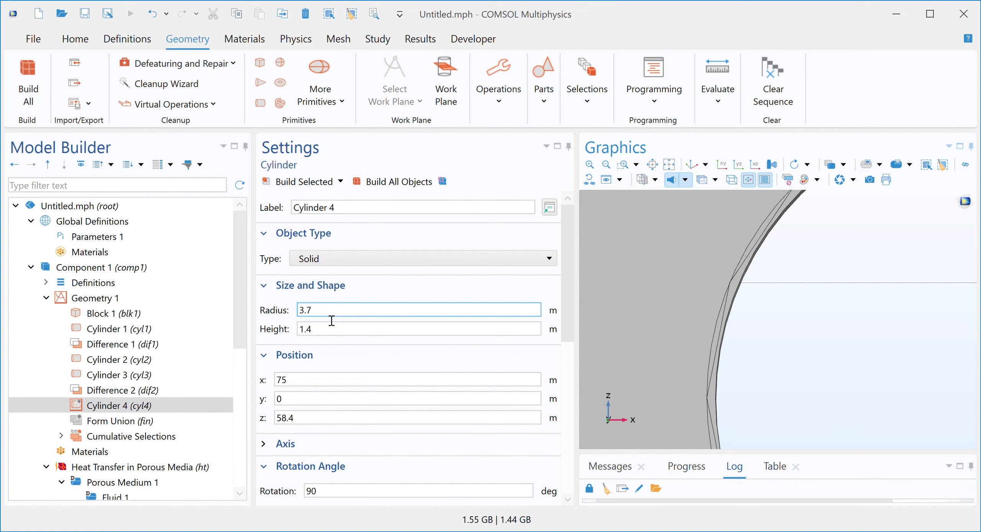
{"action": "left_click", "coordinate": [297, 181]}
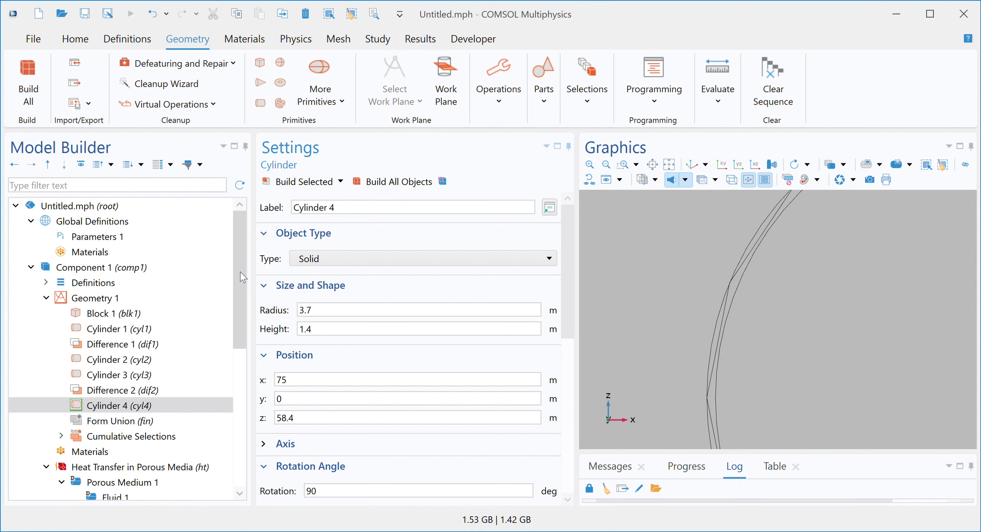
Step: Duplicate Cylinder 4, set the new cylinder's radius to 3.4 m and build it
{"action": "scroll", "coordinate": [238, 292], "scroll_direction": "down", "scroll_amount": 1}
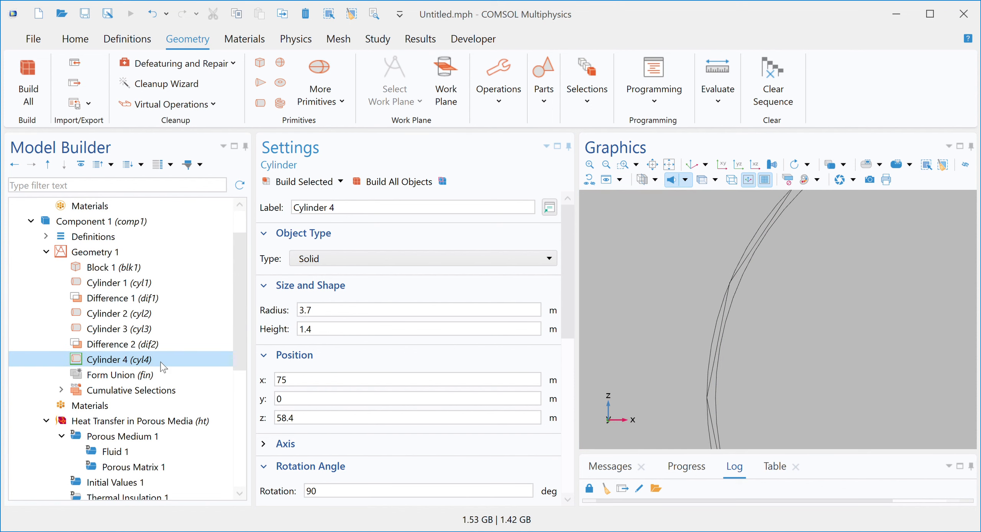
{"action": "left_click", "coordinate": [235, 218]}
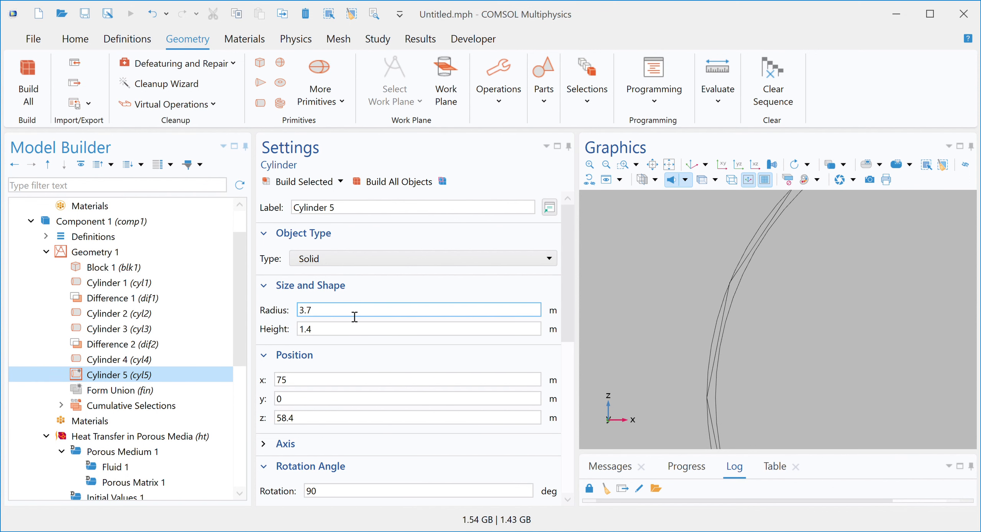
{"action": "left_click", "coordinate": [522, 329]}
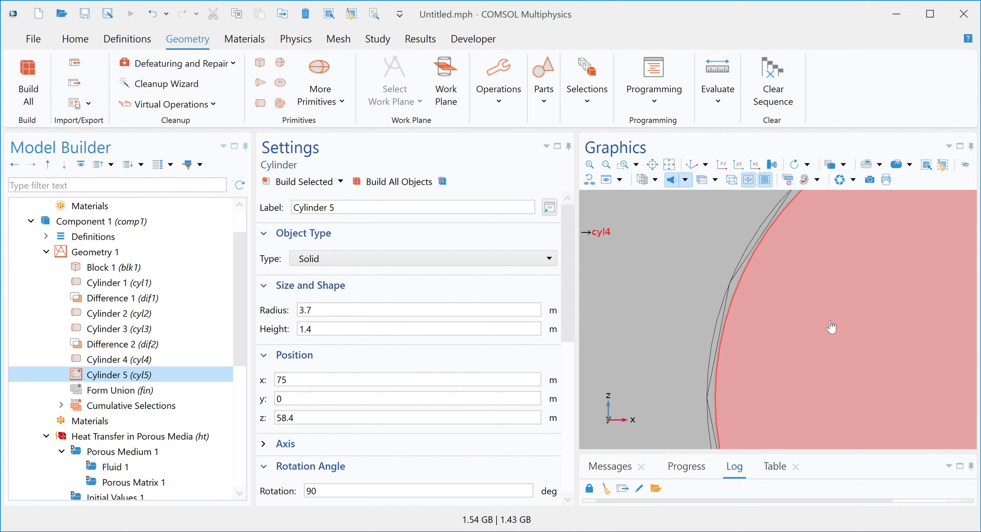
{"action": "left_click", "coordinate": [419, 310]}
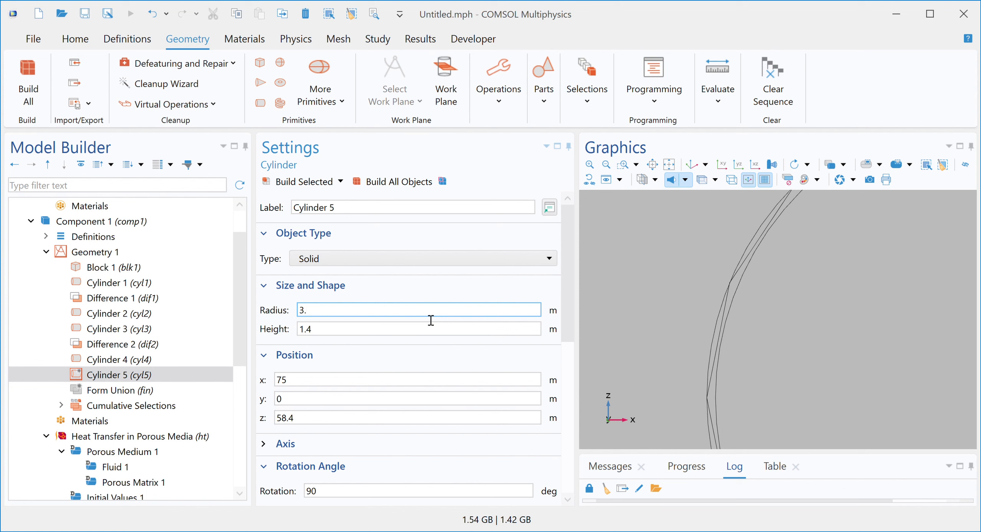
{"action": "type", "text": "4"}
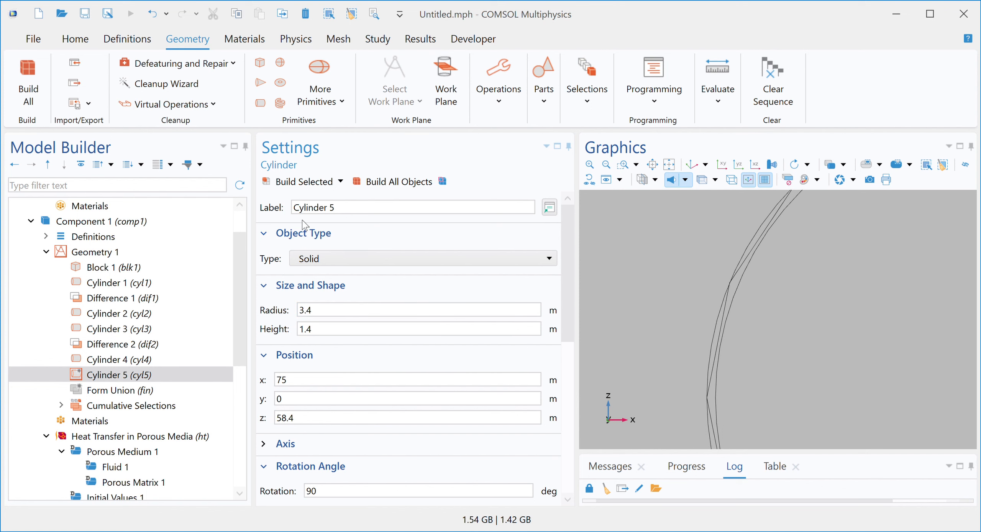
{"action": "left_click", "coordinate": [310, 182]}
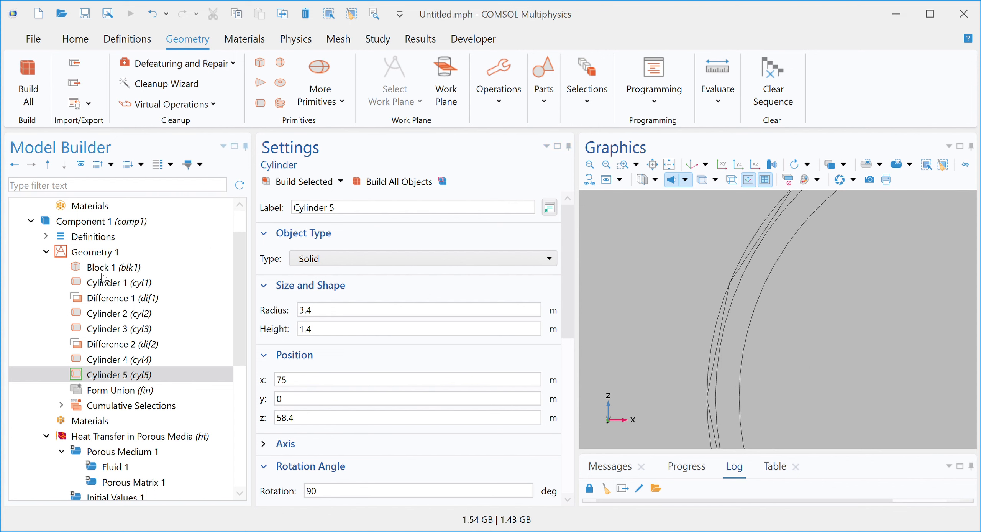
Step: Create a third Difference that subtracts cyl5 from cyl4 and build it
{"action": "left_click", "coordinate": [91, 256]}
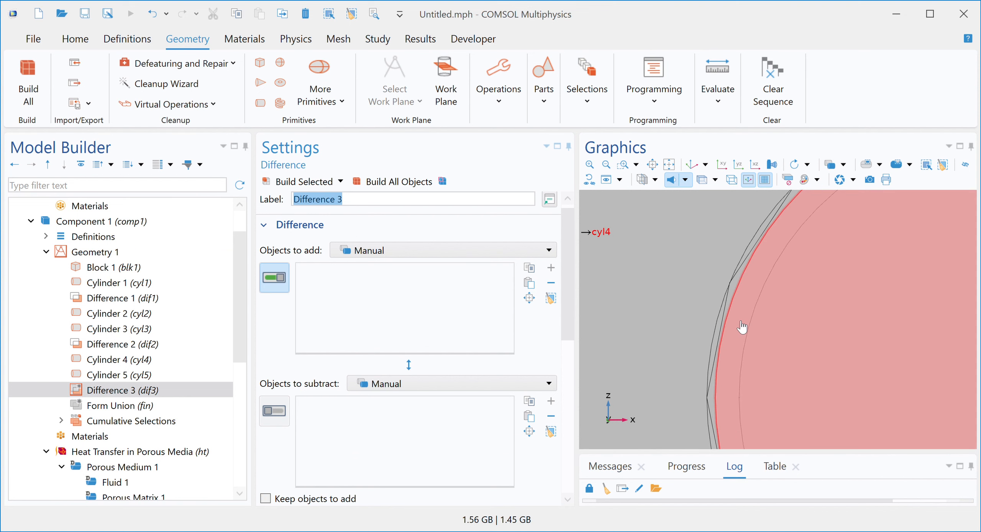
{"action": "left_click", "coordinate": [736, 320]}
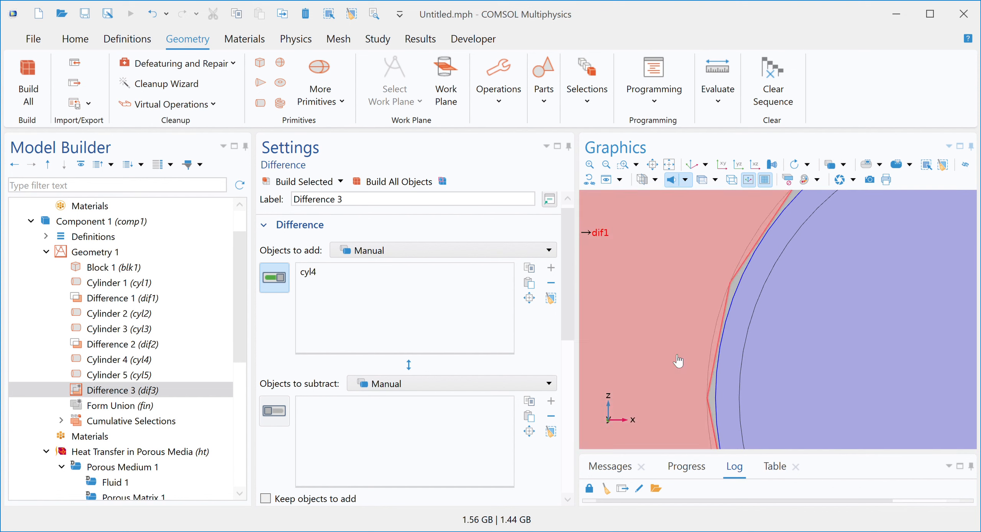
{"action": "left_click", "coordinate": [279, 411]}
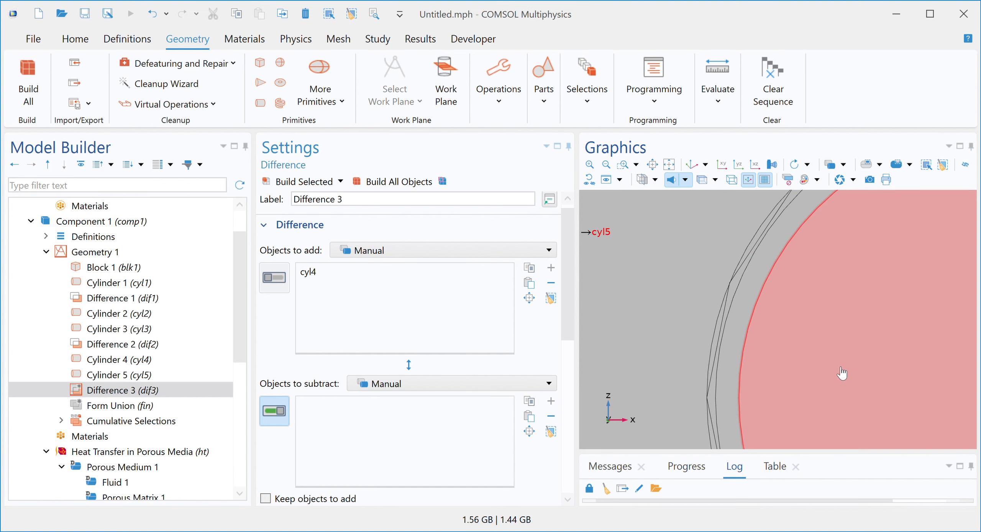
{"action": "left_click", "coordinate": [840, 374]}
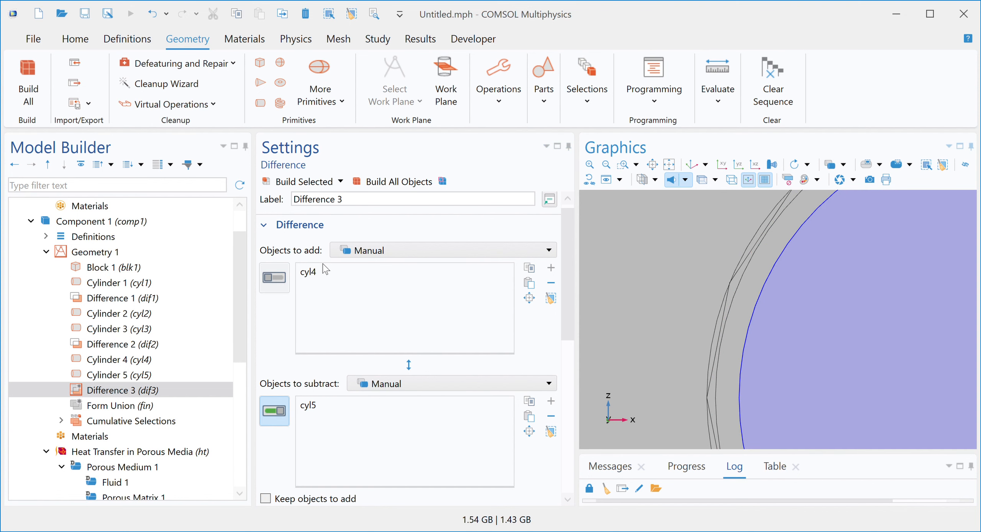
{"action": "left_click", "coordinate": [288, 183]}
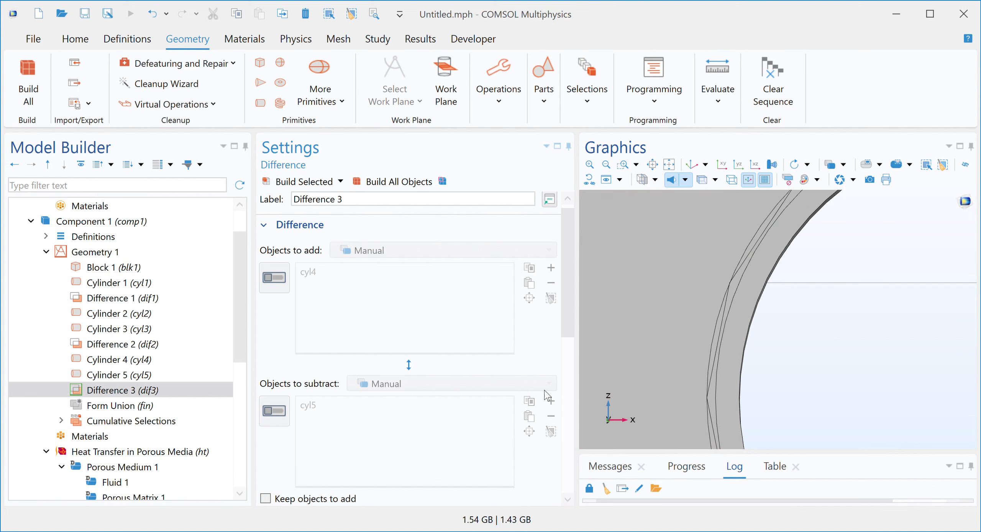
Step: Make the third difference contribute to a new cumulative selection named Lining
{"action": "left_click_drag", "start_coordinate": [564, 311], "coordinate": [481, 467]}
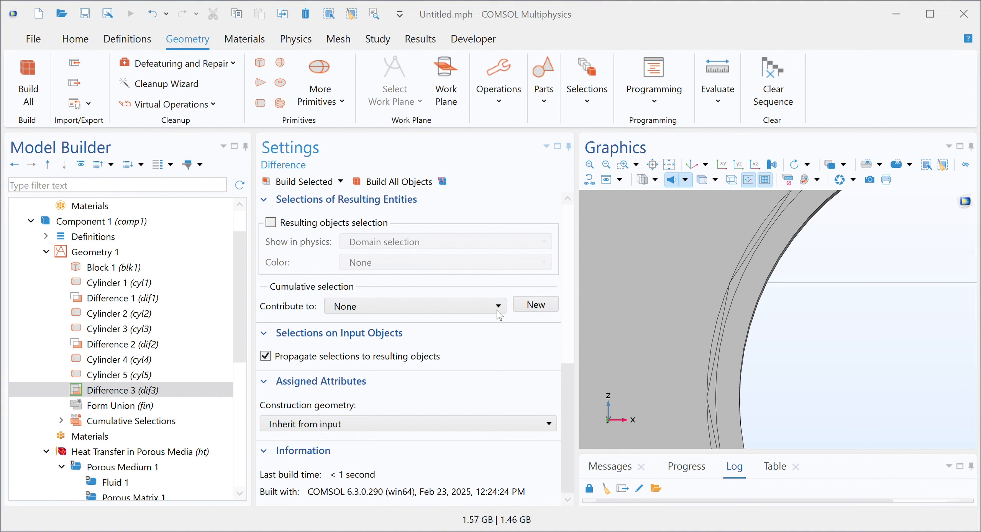
{"action": "left_click", "coordinate": [526, 283]}
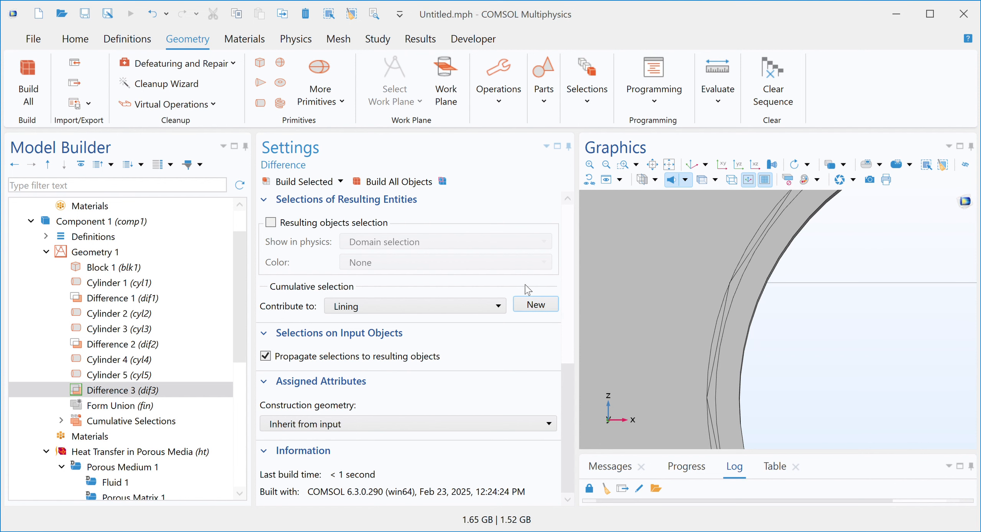
Step: Inspect the borehole and its thin rings by changing the view and zooming in around the hole
{"action": "left_click", "coordinate": [754, 166]}
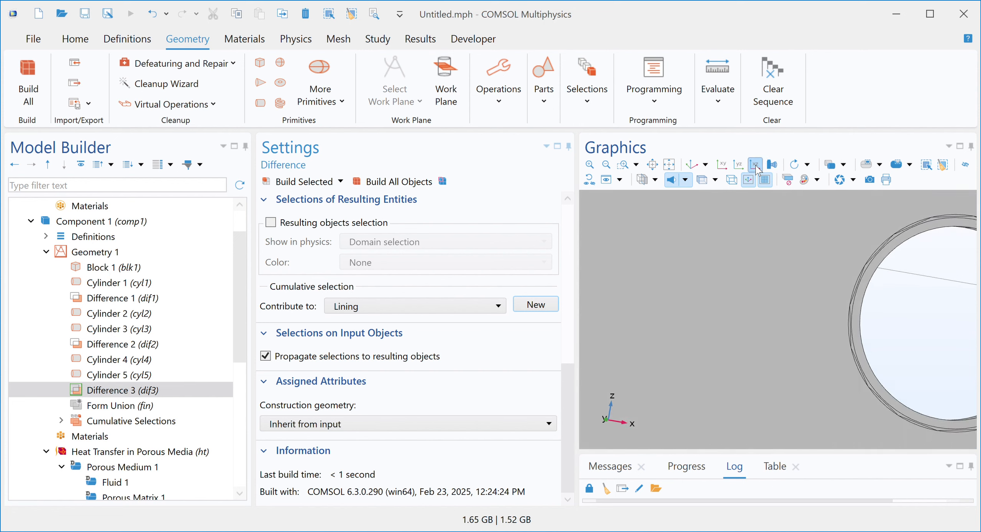
{"action": "left_click", "coordinate": [755, 168]}
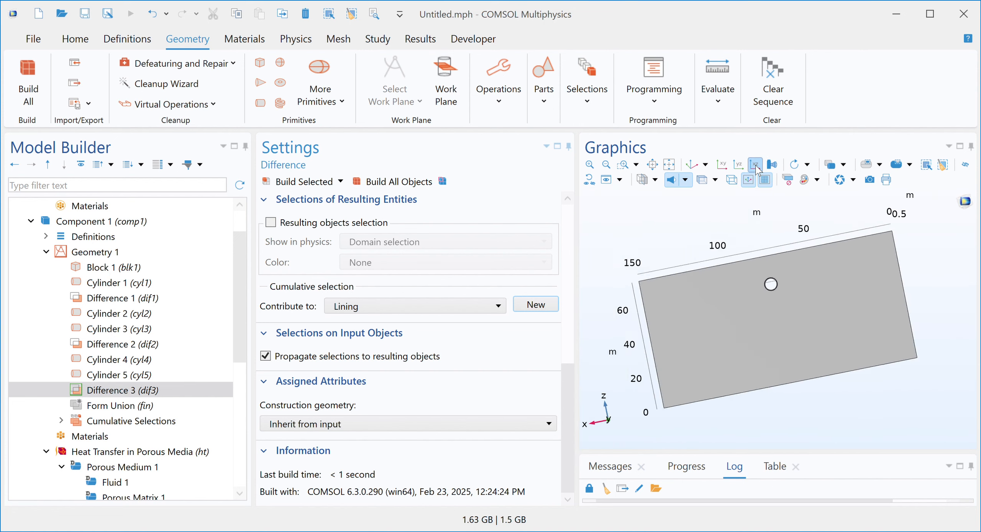
{"action": "left_click", "coordinate": [623, 164]}
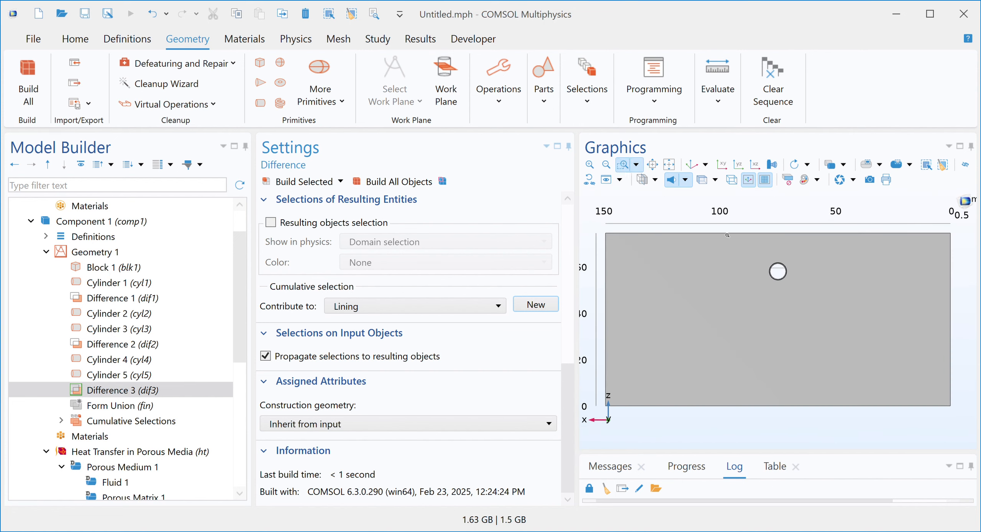
{"action": "left_click_drag", "start_coordinate": [758, 256], "coordinate": [822, 310]}
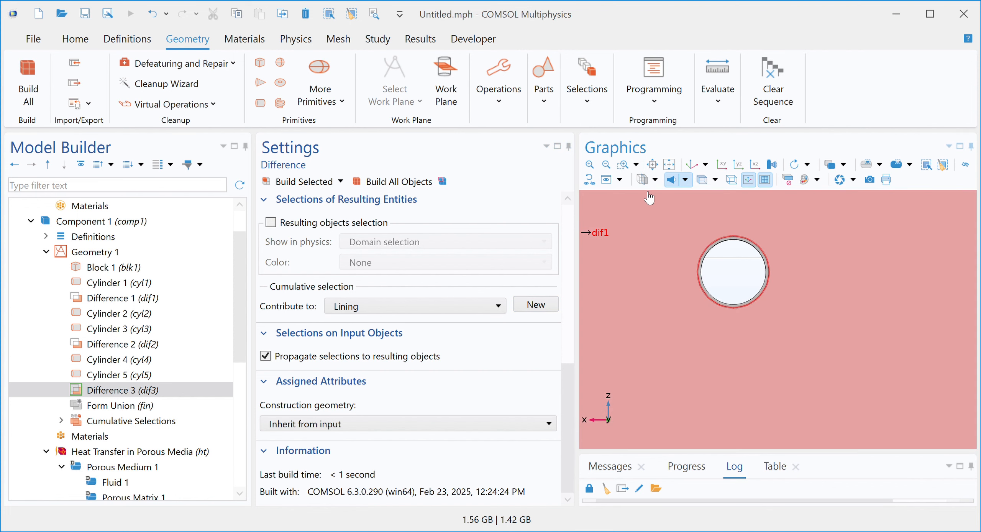
{"action": "left_click", "coordinate": [623, 164]}
{"action": "left_click_drag", "start_coordinate": [682, 219], "coordinate": [784, 324]}
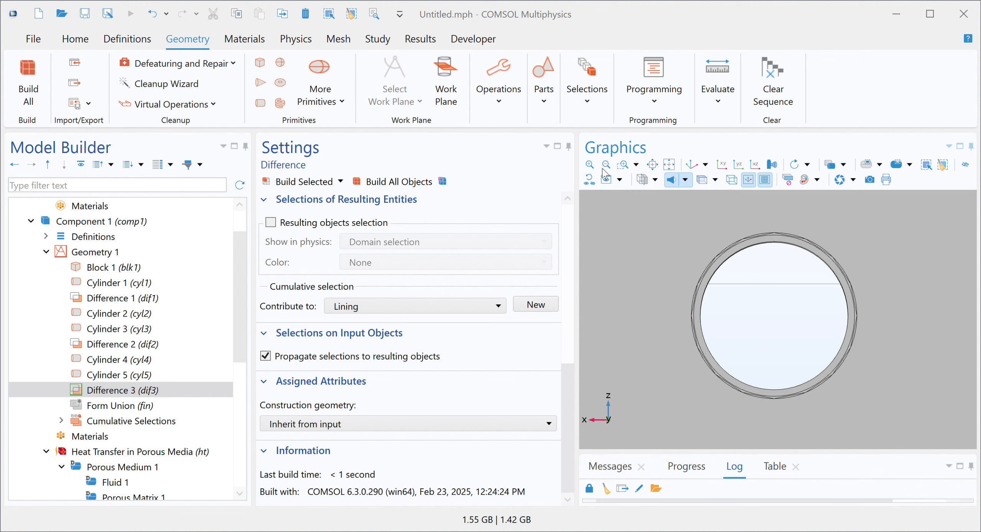
{"action": "left_click", "coordinate": [622, 167]}
{"action": "left_click", "coordinate": [621, 164]}
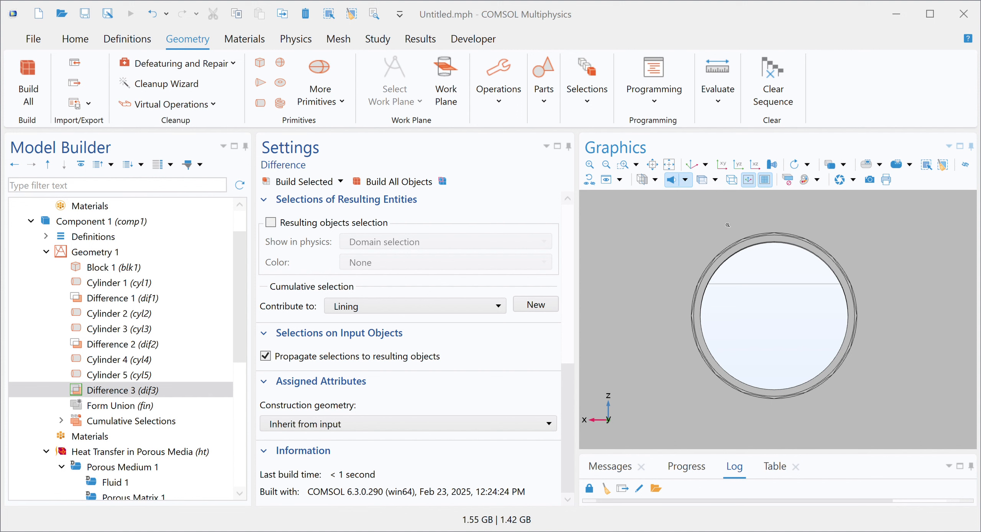